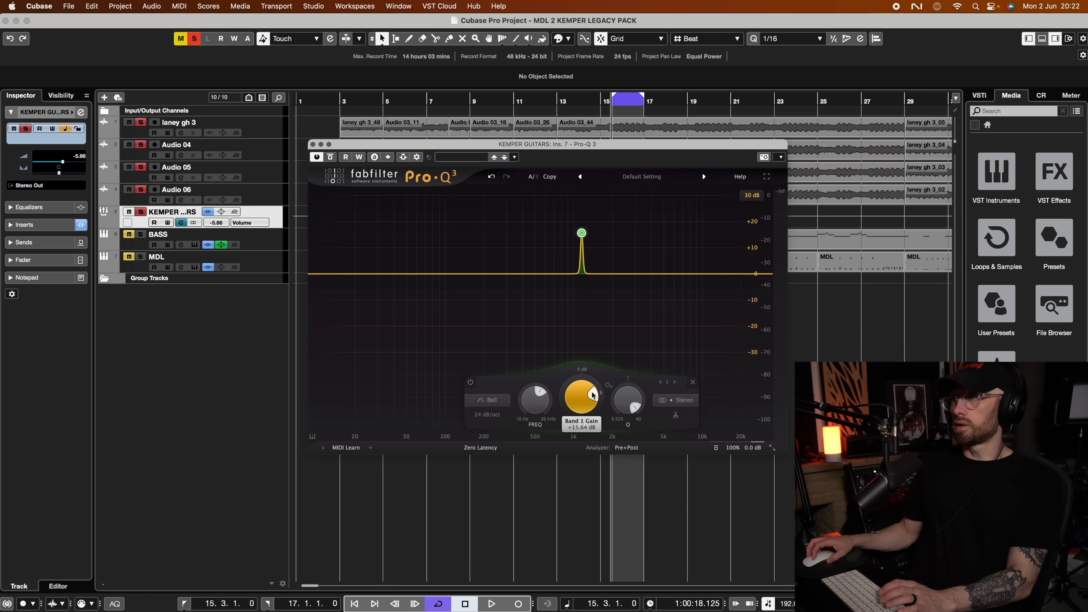
# Raise band 1's gain to about +16.4 dB and sweep its frequency up to about 5173.6 Hz and back to 704.21 Hz
pyautogui.moveTo(593, 395)
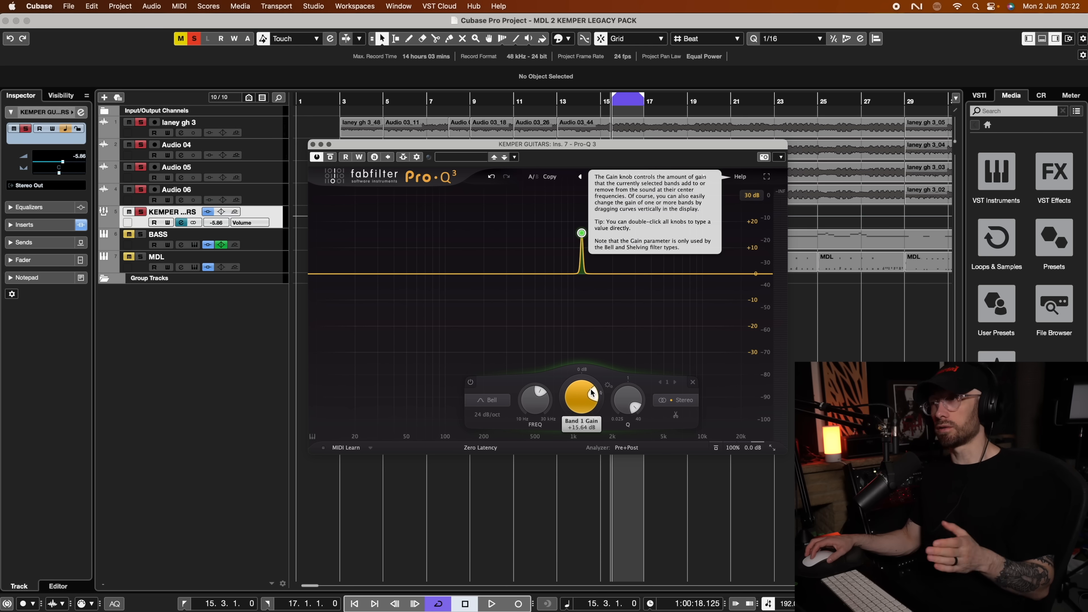
pyautogui.moveTo(592, 392); pyautogui.dragTo(594, 394)
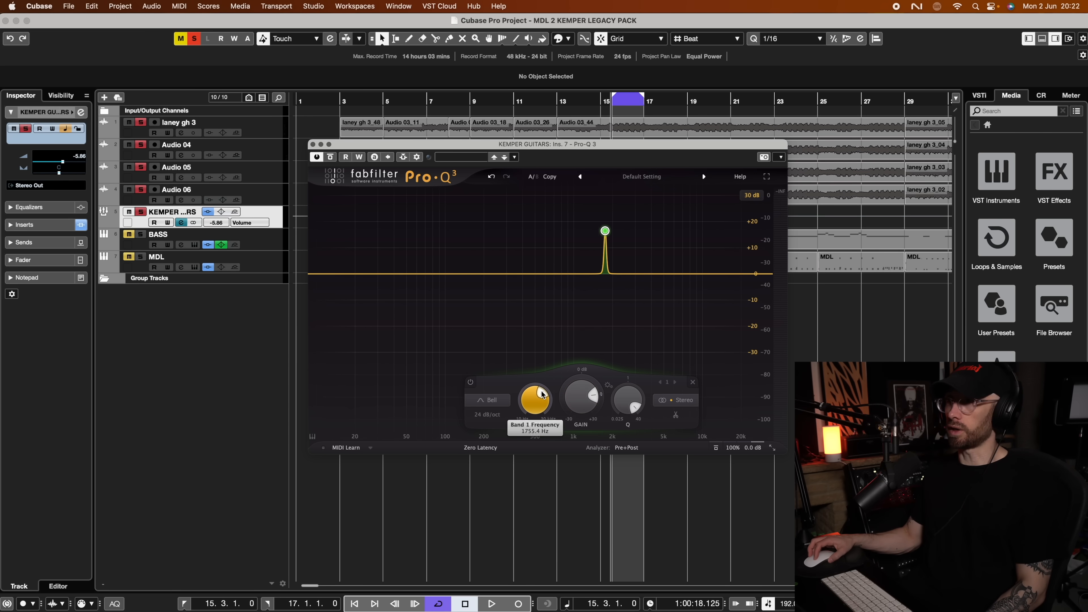
pyautogui.moveTo(552, 399); pyautogui.dragTo(552, 399)
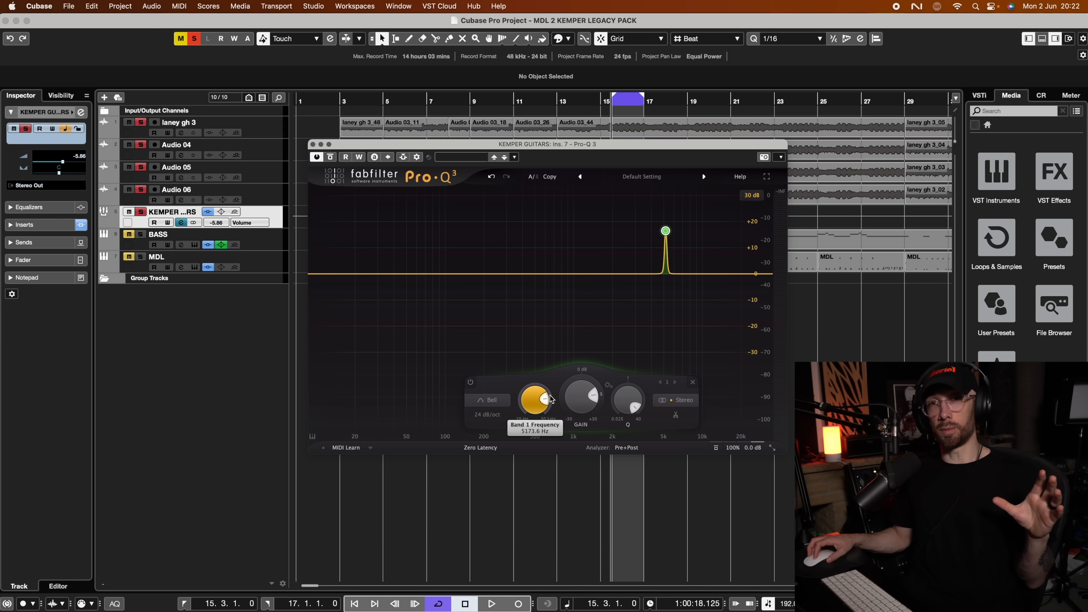
pyautogui.moveTo(552, 399); pyautogui.dragTo(539, 395)
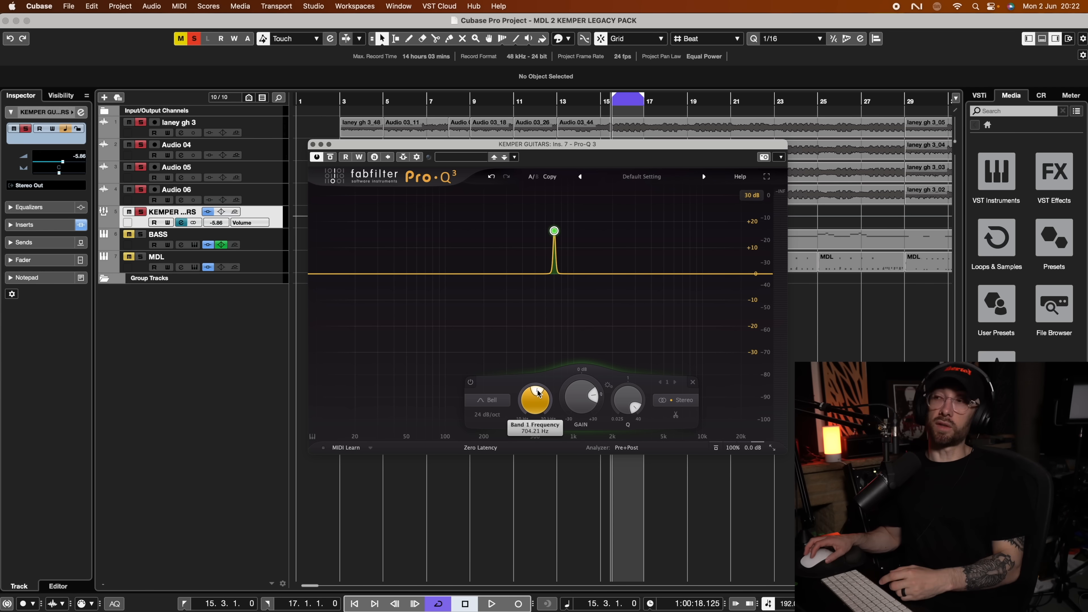
# Play the looped guitars and sweep the boosted band 1 to find the harsh resonance, settling at about 2146.3 Hz
pyautogui.press('space')
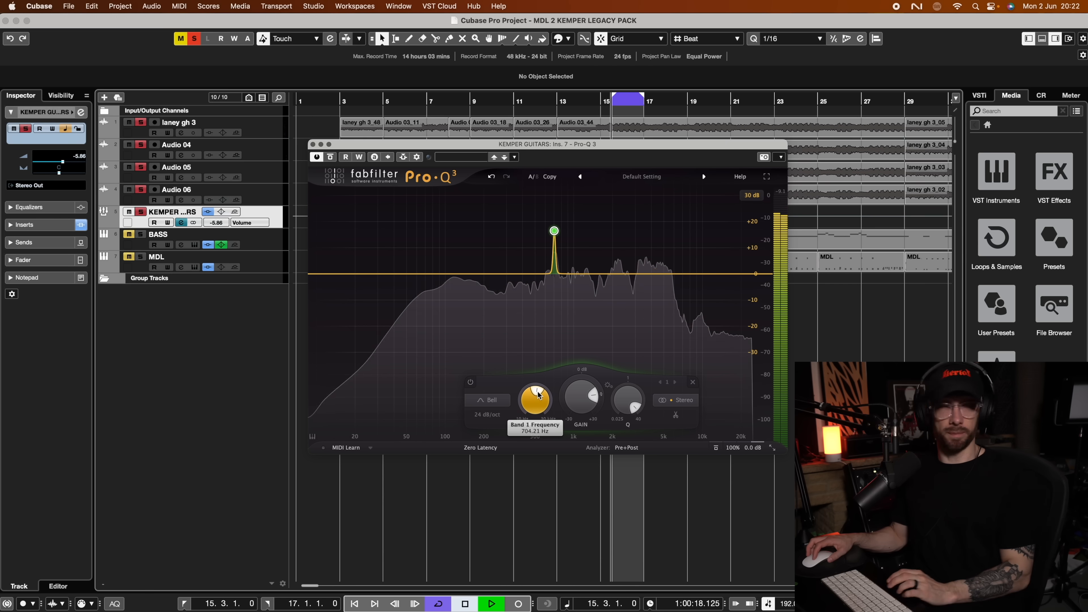
pyautogui.scroll(6, 540, 396)
pyautogui.scroll(10, 541, 396)
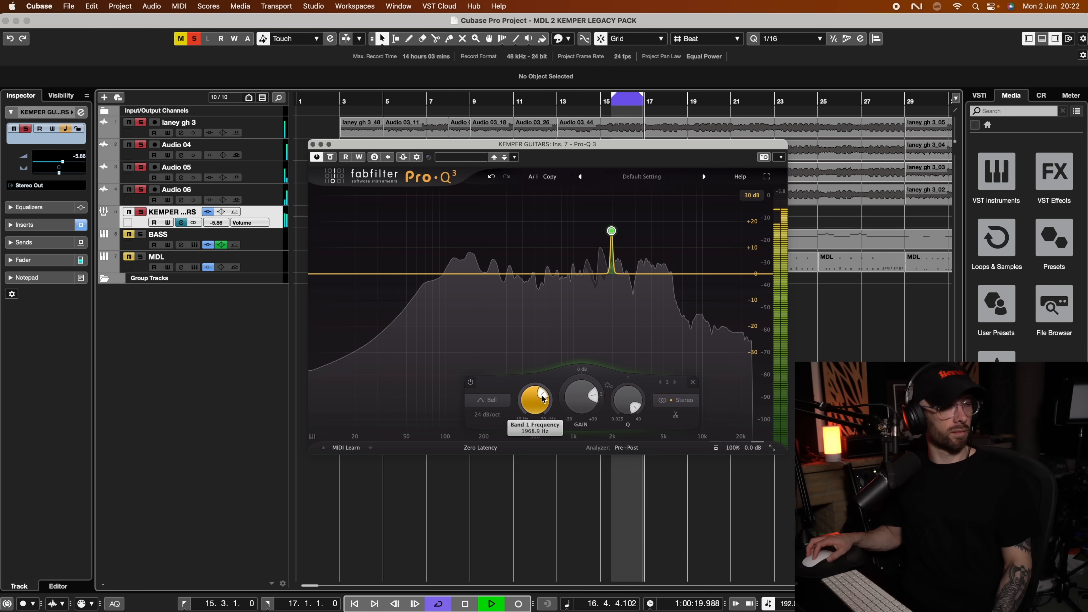
pyautogui.scroll(-4, 543, 400)
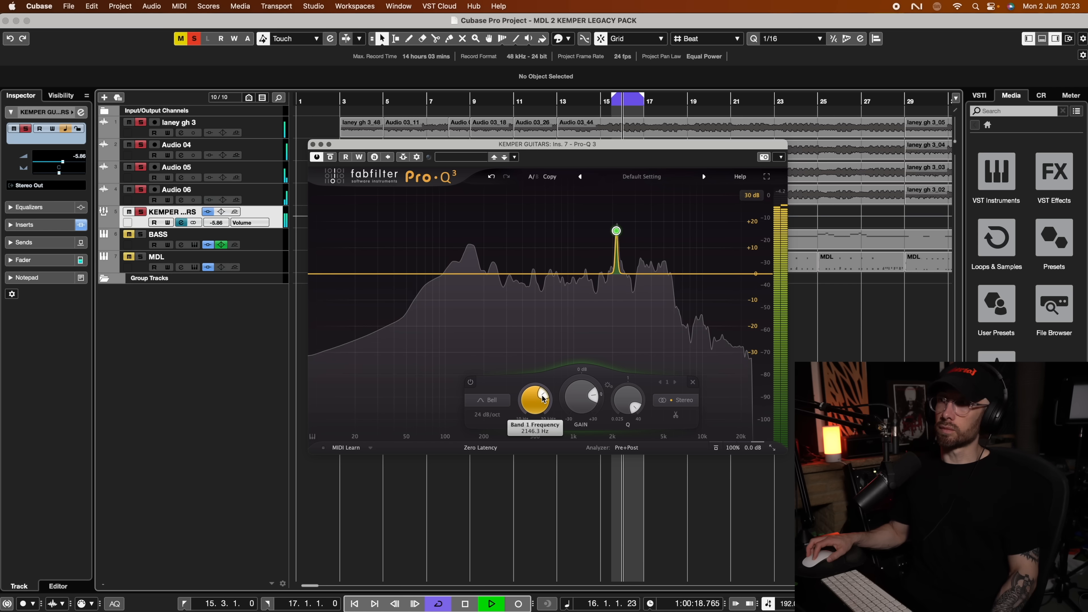
pyautogui.press('space')
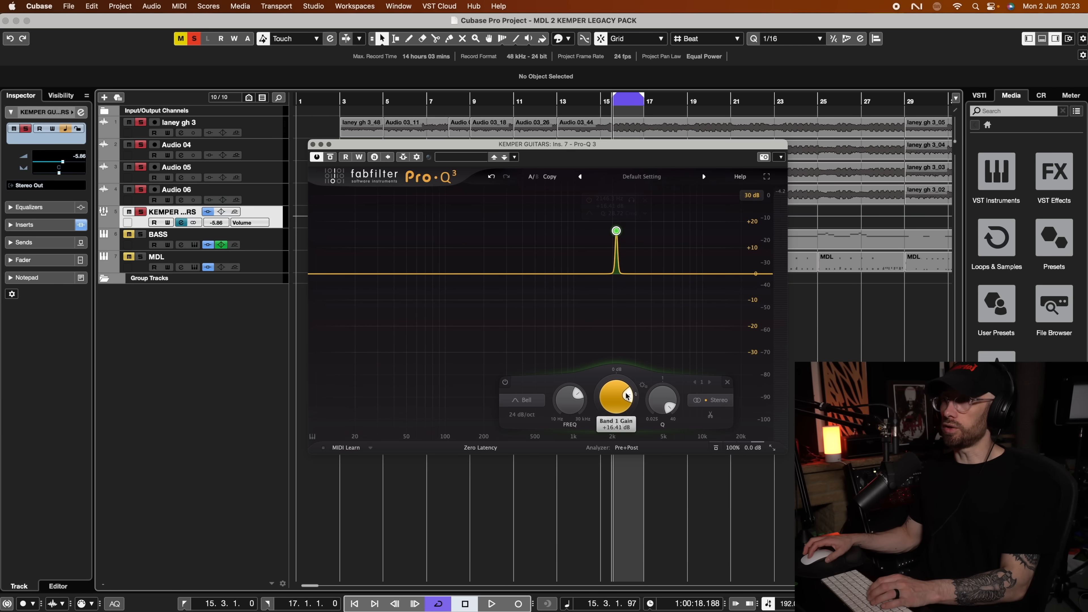
# Turn band 1 into a narrow cut of about -12.47 dB while the loop plays
pyautogui.press('space')
pyautogui.moveTo(628, 396); pyautogui.dragTo(602, 391)
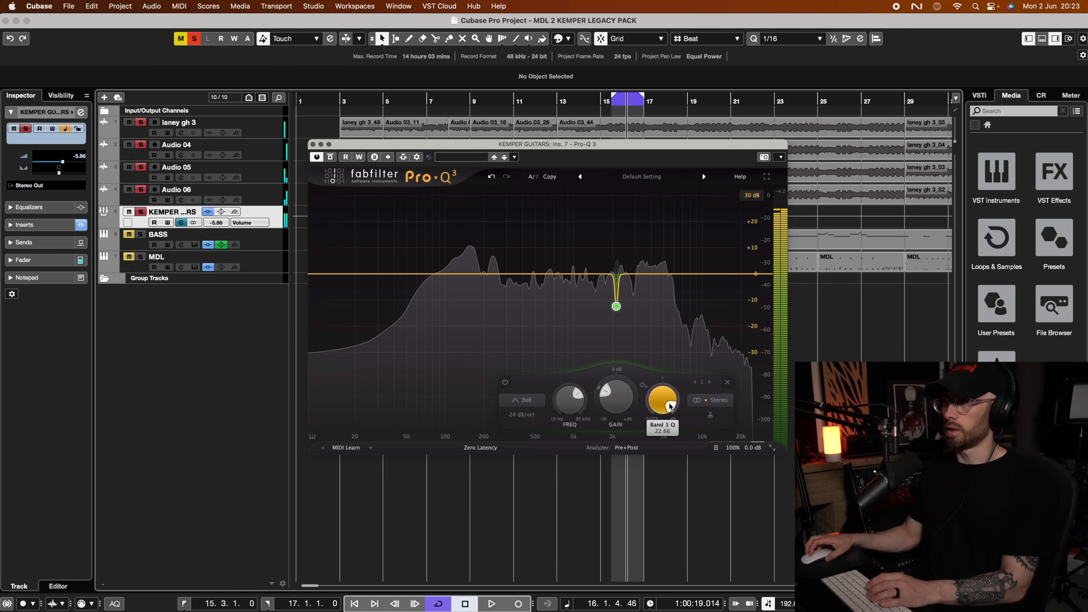
pyautogui.press('space')
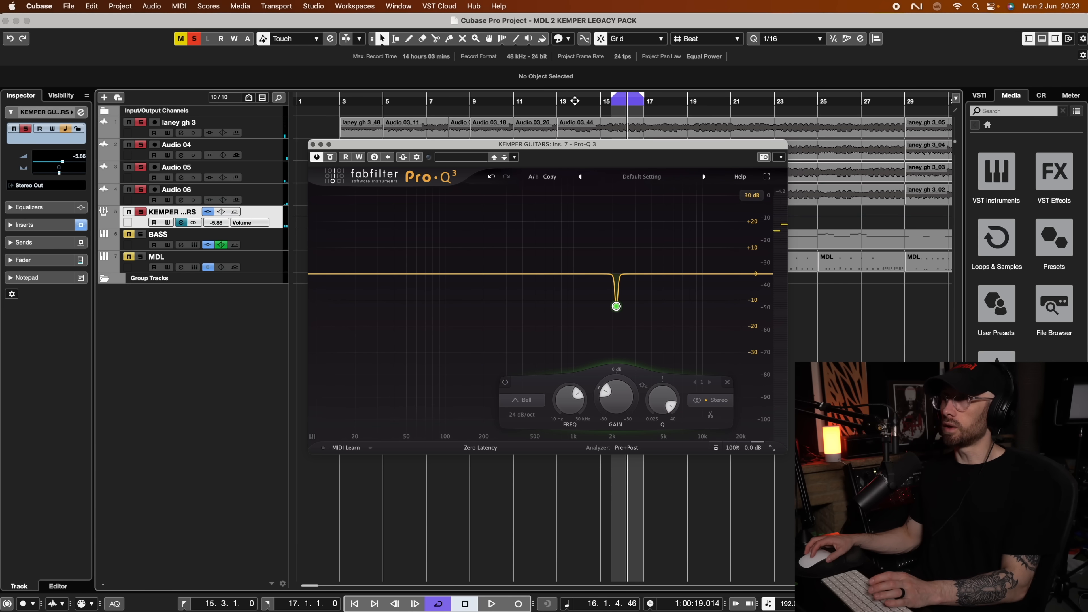
# Set the loop range from bar 13 to bar 29 and lower band 1's Q to about 19.52
pyautogui.moveTo(558, 99); pyautogui.dragTo(909, 105)
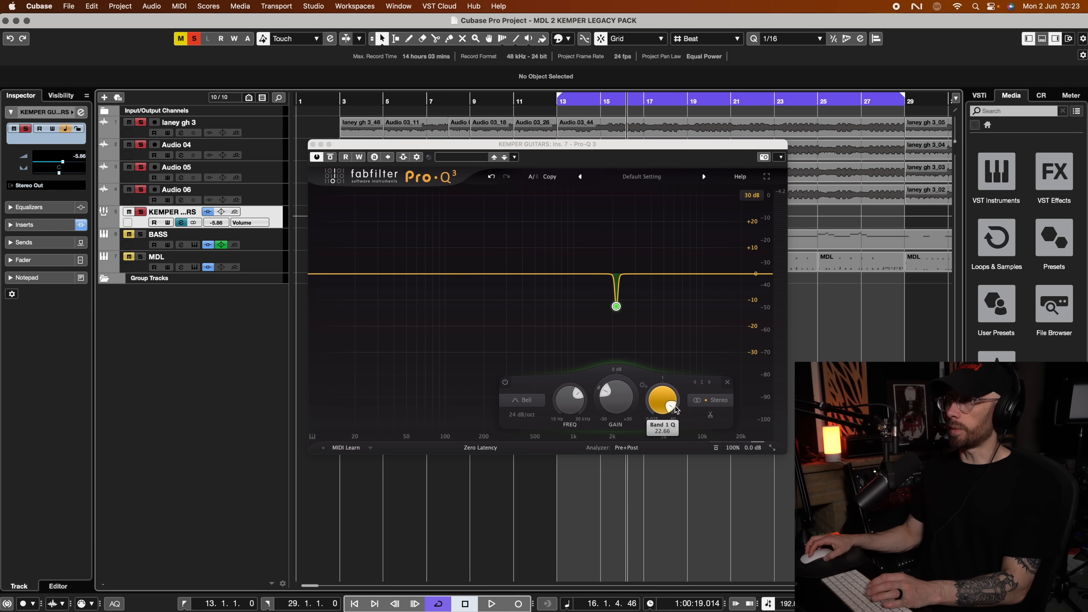
pyautogui.click(609, 394)
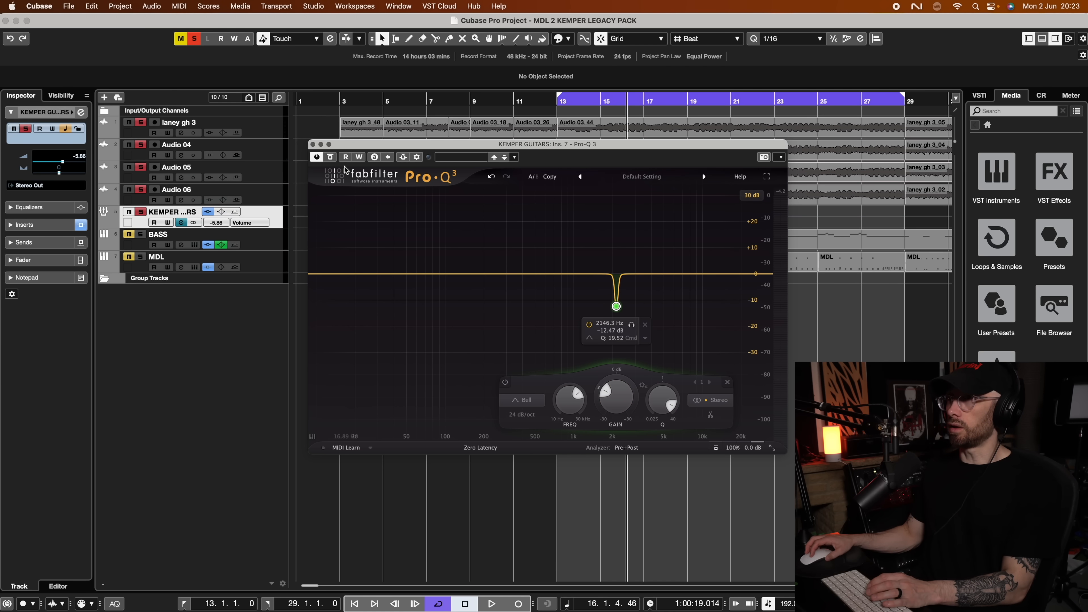
# Play the loop and compare the guitars with the EQ bypassed and active
pyautogui.click(330, 157)
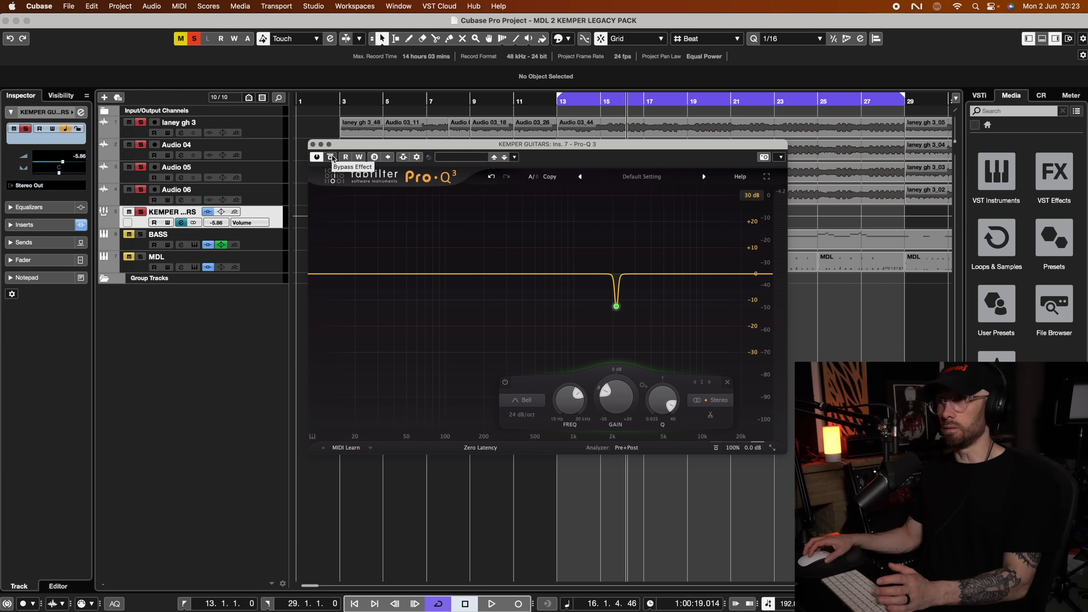
pyautogui.press('space')
pyautogui.press('space')
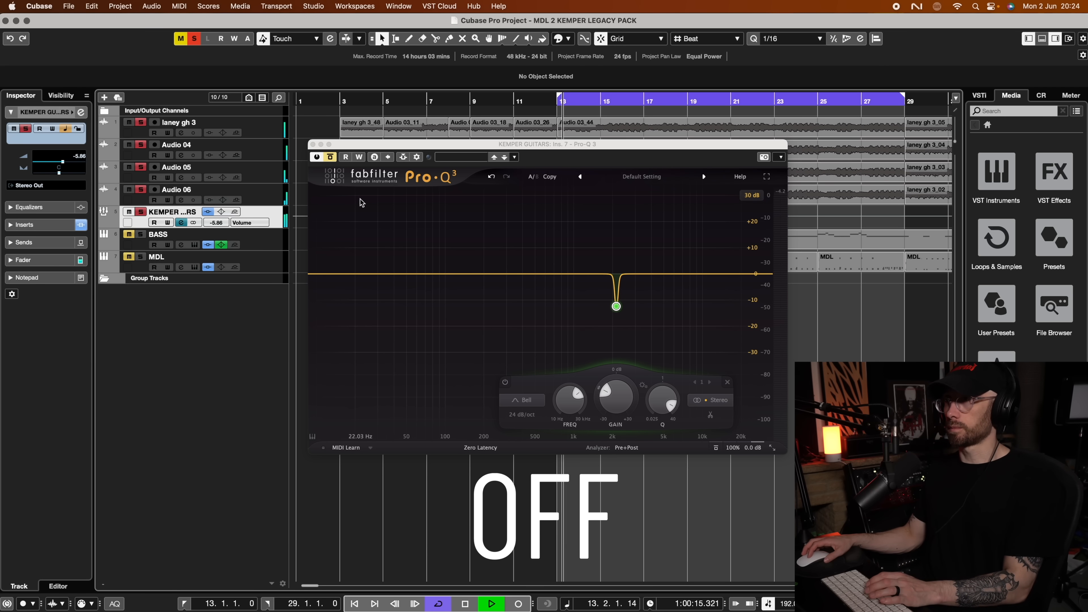
pyautogui.click(331, 157)
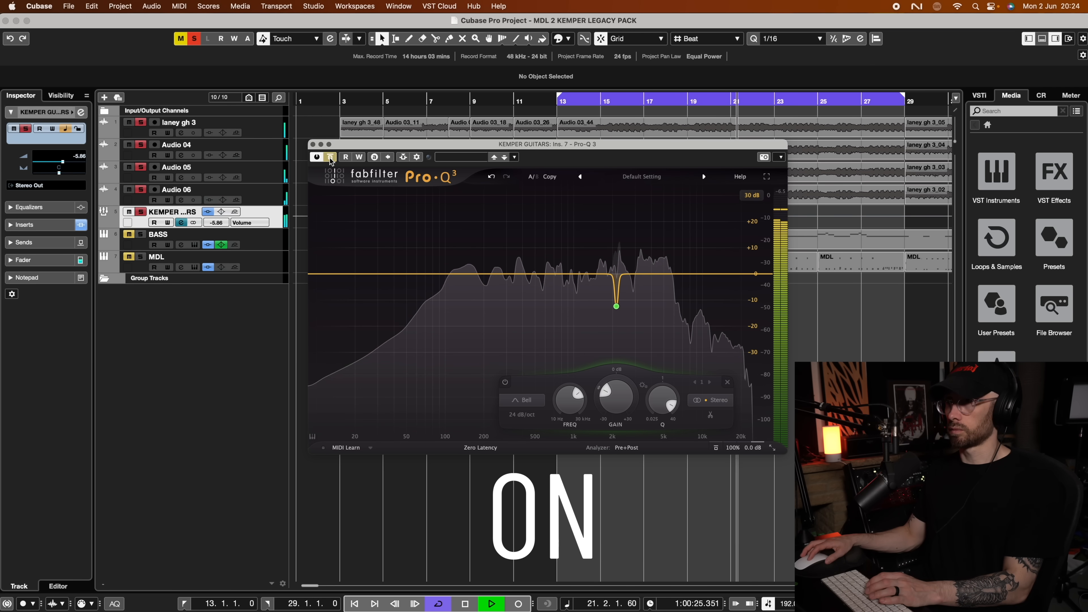
pyautogui.click(331, 157)
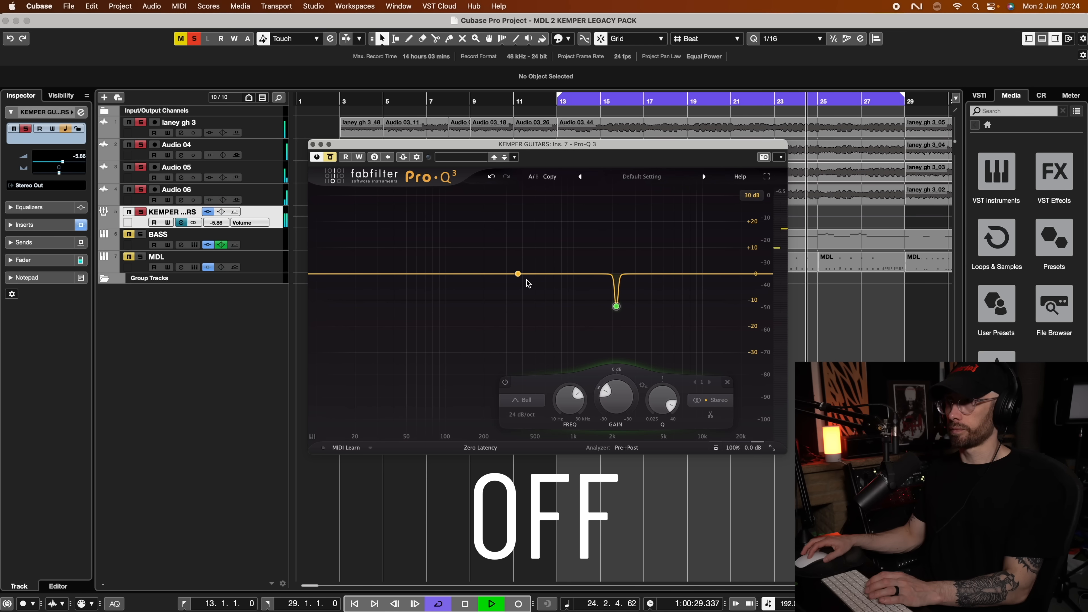
pyautogui.press('space')
# Add a second bell band with a 24 dB/oct slope and Q of about 13.76, boosted to about +27.72 dB
pyautogui.click(530, 268)
pyautogui.click(442, 416)
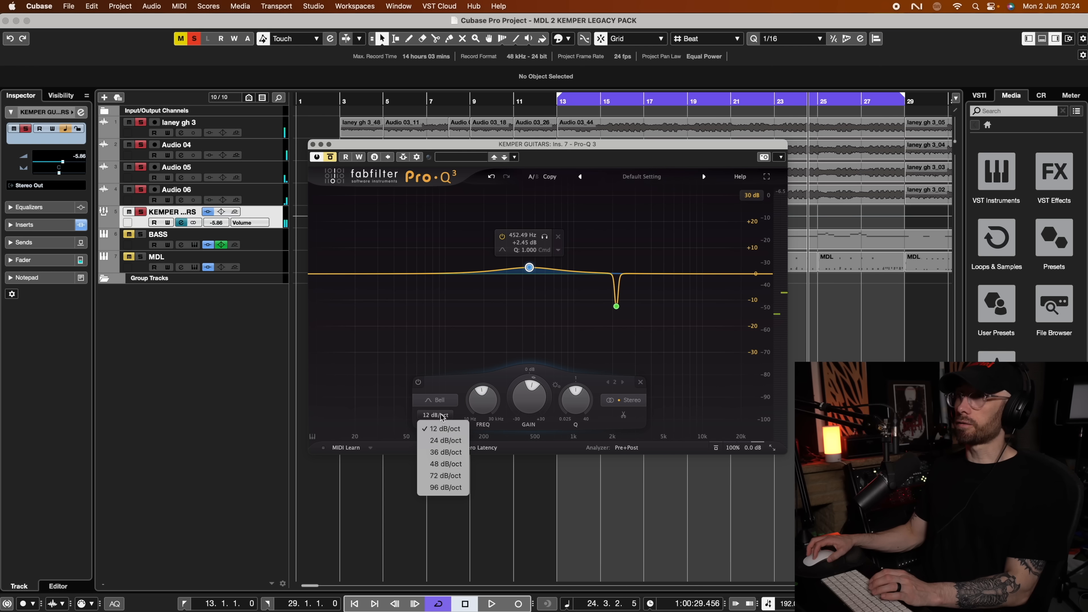
pyautogui.click(441, 441)
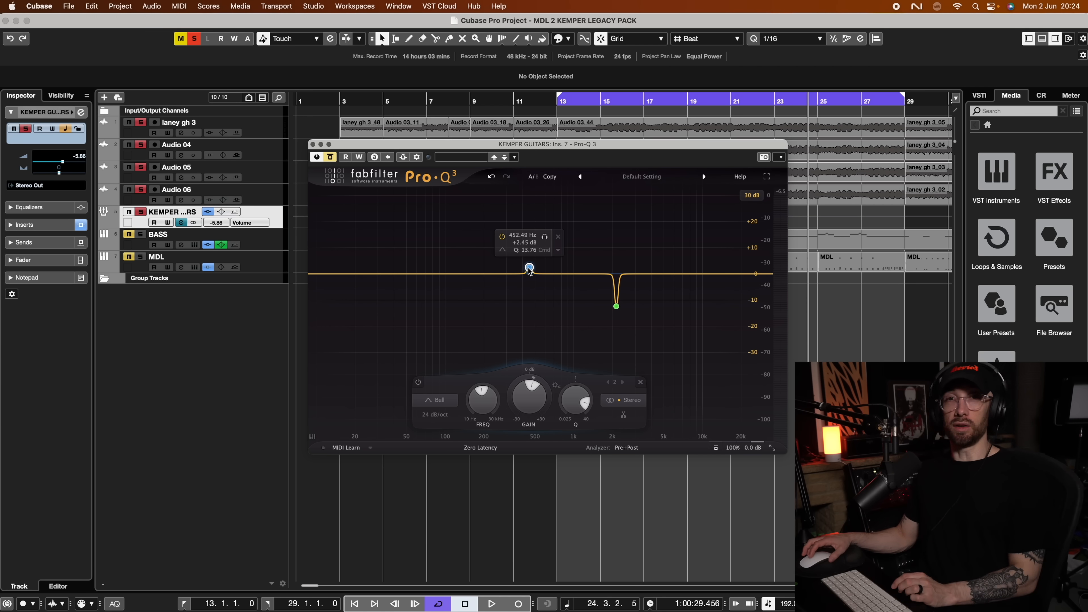
pyautogui.moveTo(530, 268); pyautogui.dragTo(552, 201)
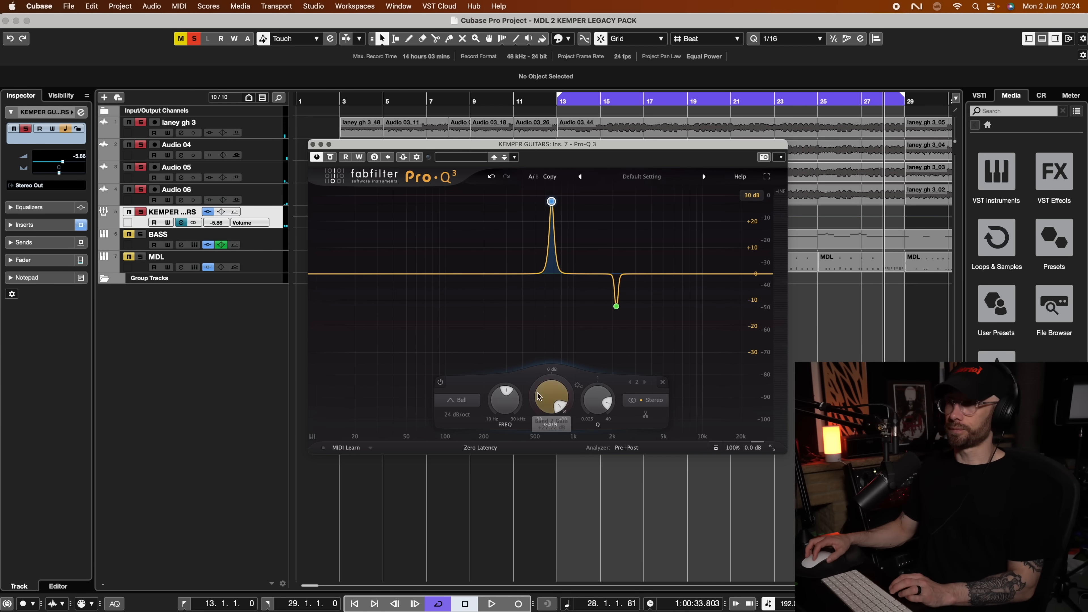
# Play the loop and sweep the boosted band 2 for another resonance, settling at about 3467.7 Hz
pyautogui.press('space')
pyautogui.moveTo(506, 392)
pyautogui.mouseDown()
pyautogui.moveTo(518, 408)
pyautogui.moveTo(519, 398)
pyautogui.mouseUp()
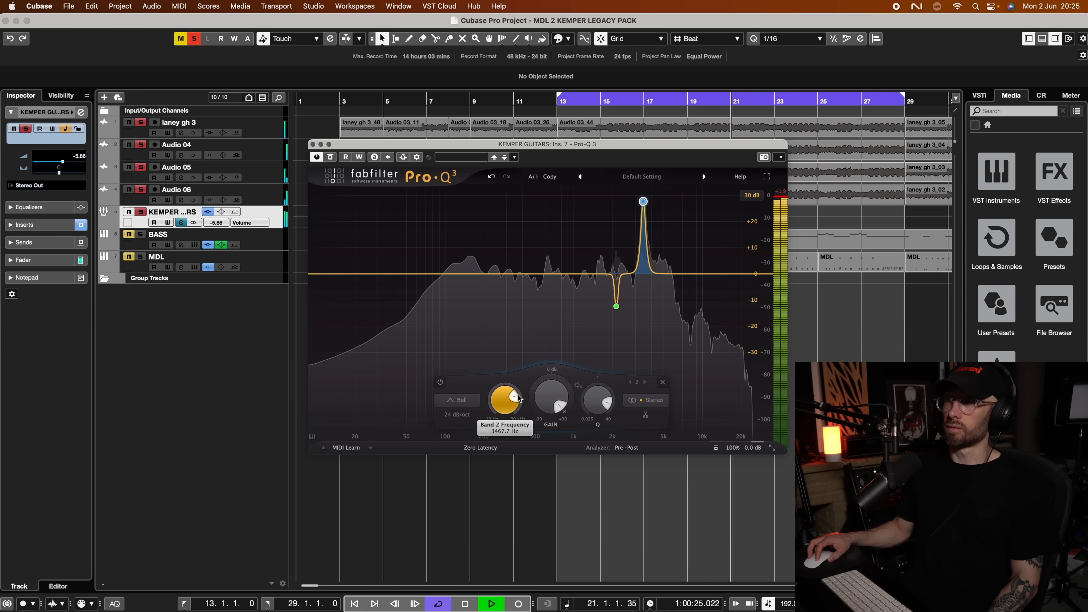
pyautogui.press('space')
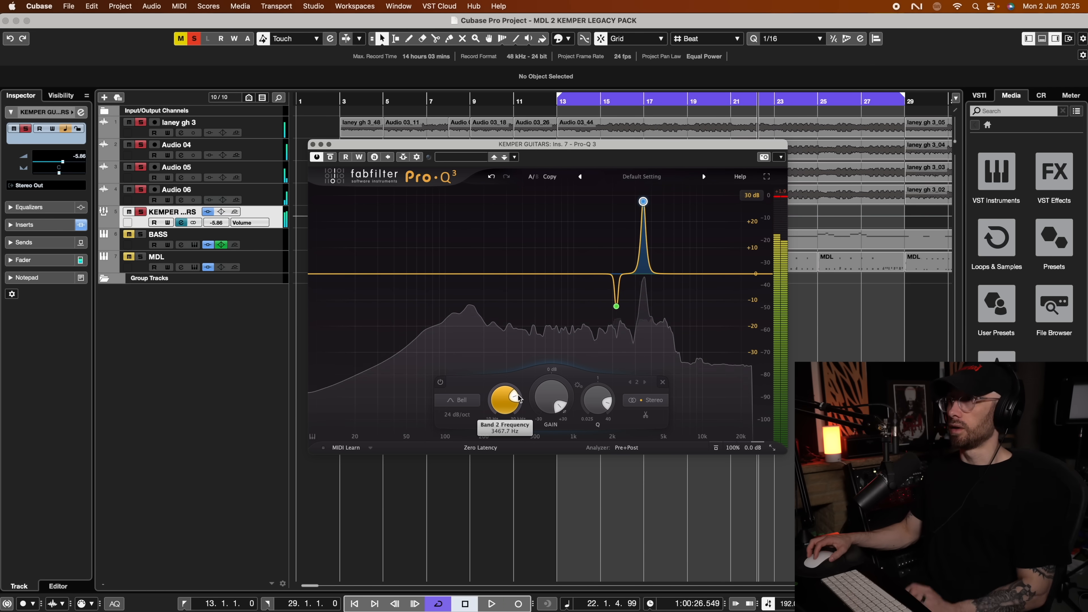
# Listen to the boosted band 2, then turn it into a cut of about -9.31 dB
pyautogui.moveTo(655, 402)
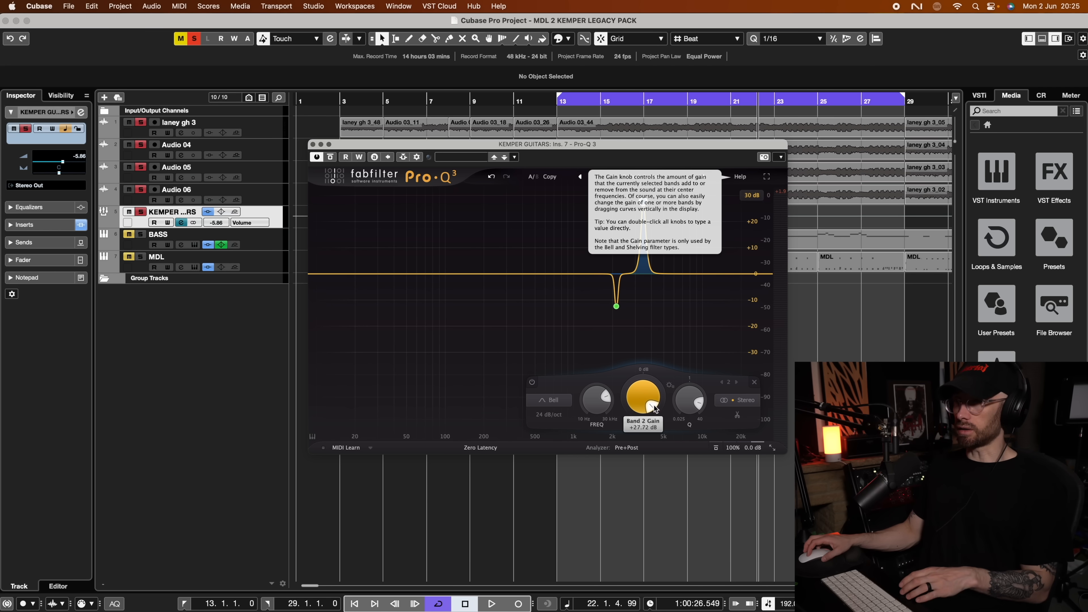
pyautogui.press('space')
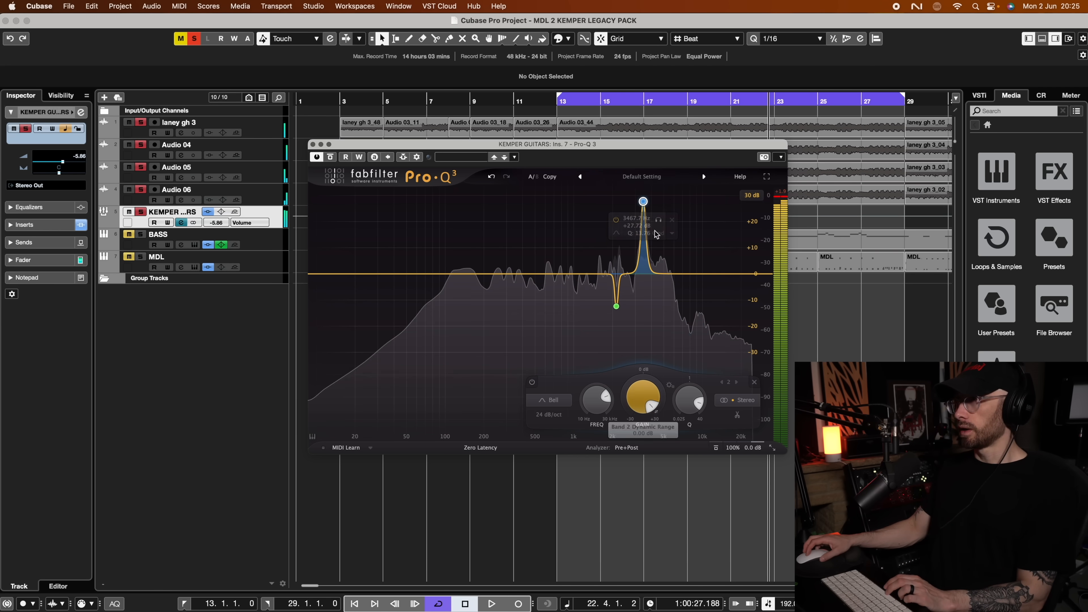
pyautogui.moveTo(643, 201)
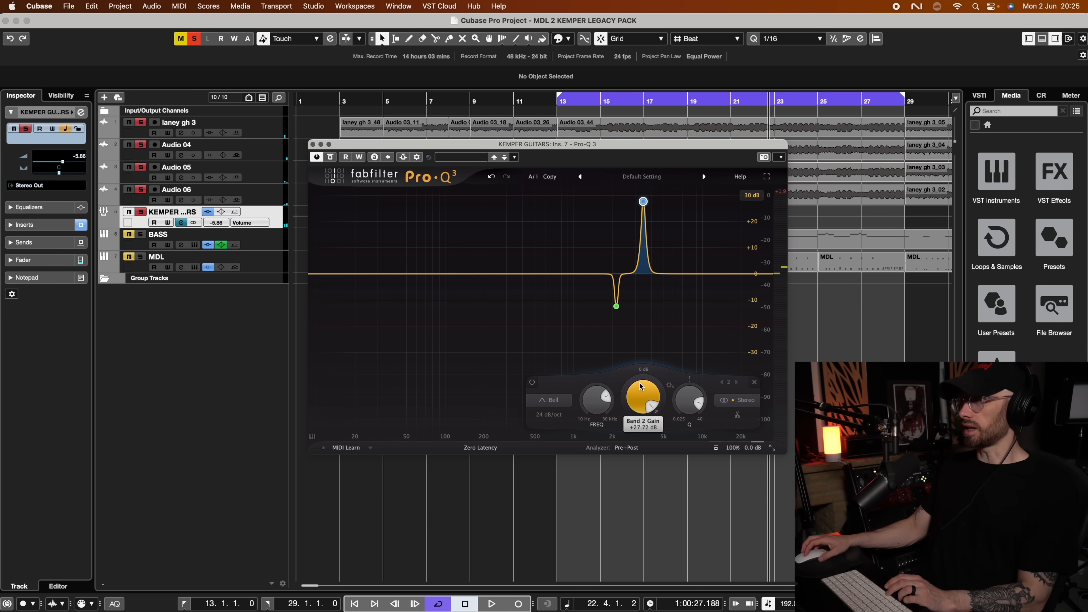
pyautogui.press('space')
pyautogui.moveTo(642, 387)
pyautogui.mouseDown()
pyautogui.moveTo(639, 399)
pyautogui.moveTo(637, 390)
pyautogui.mouseUp()
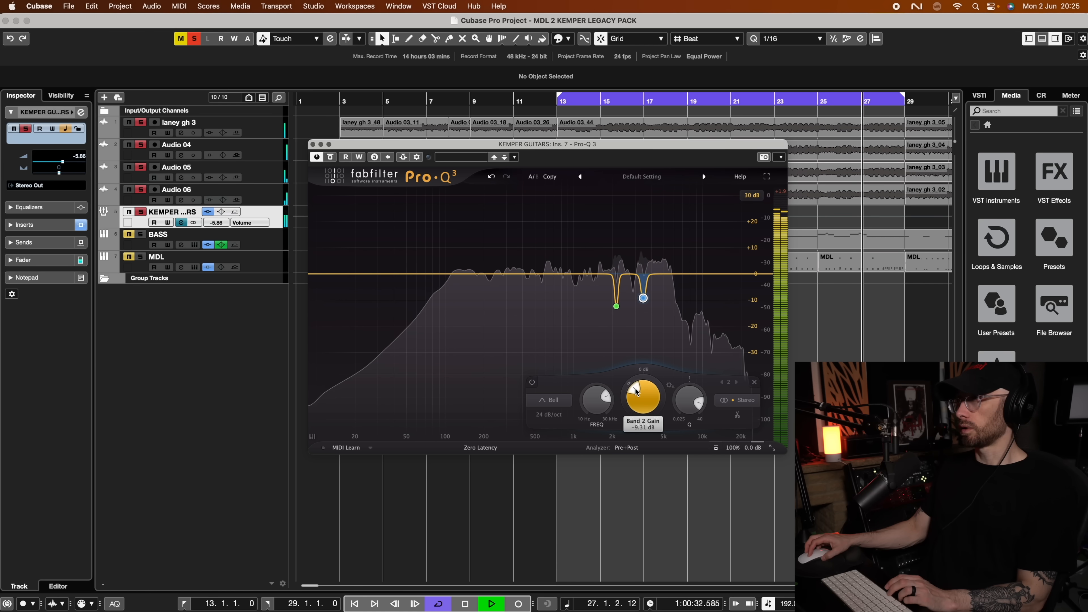
# Set the EQ display range to 12 dB and soften the cuts to about -3.39 dB on band 2 and -4.90 dB on band 1
pyautogui.click(752, 195)
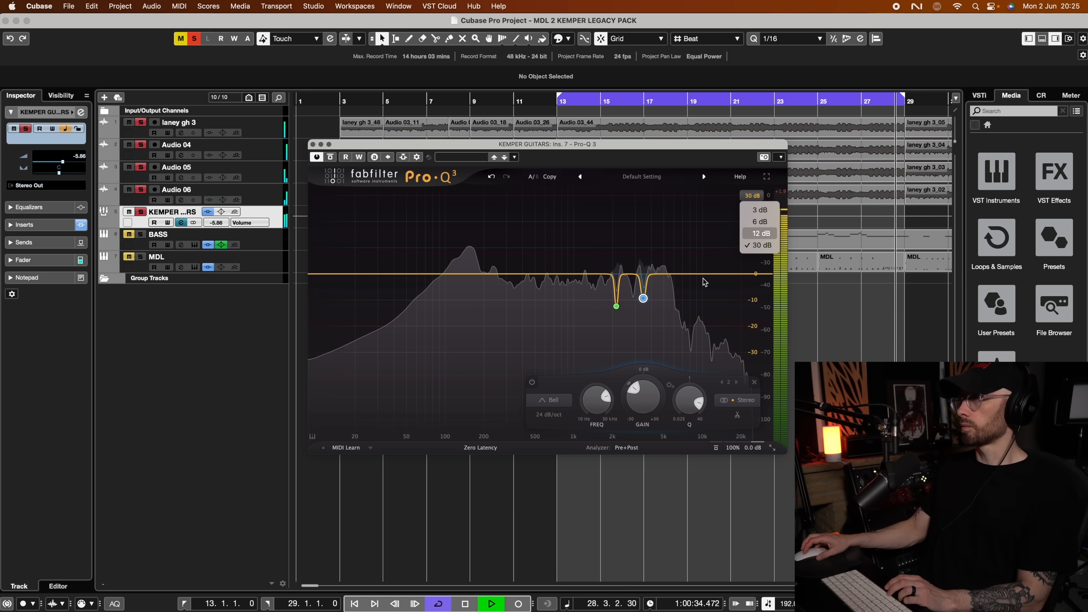
pyautogui.click(760, 234)
pyautogui.moveTo(643, 392); pyautogui.dragTo(613, 382)
pyautogui.click(616, 355)
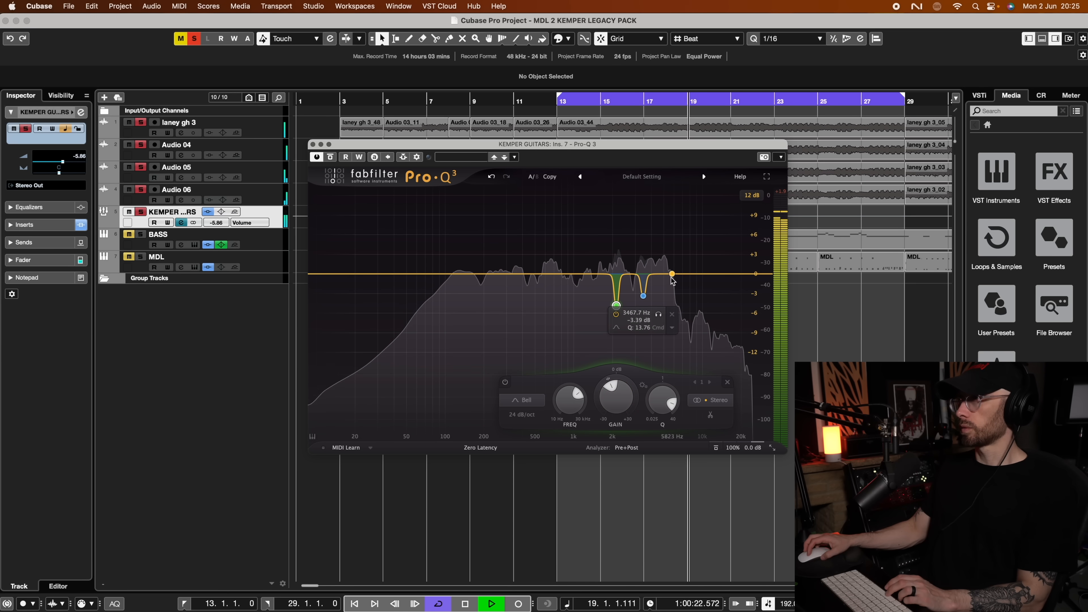
# Add a third bell band near 4970 Hz with a 24 dB/oct slope and Q of about 19.52, boosted to about +7.72 dB
pyautogui.moveTo(661, 275); pyautogui.dragTo(662, 266)
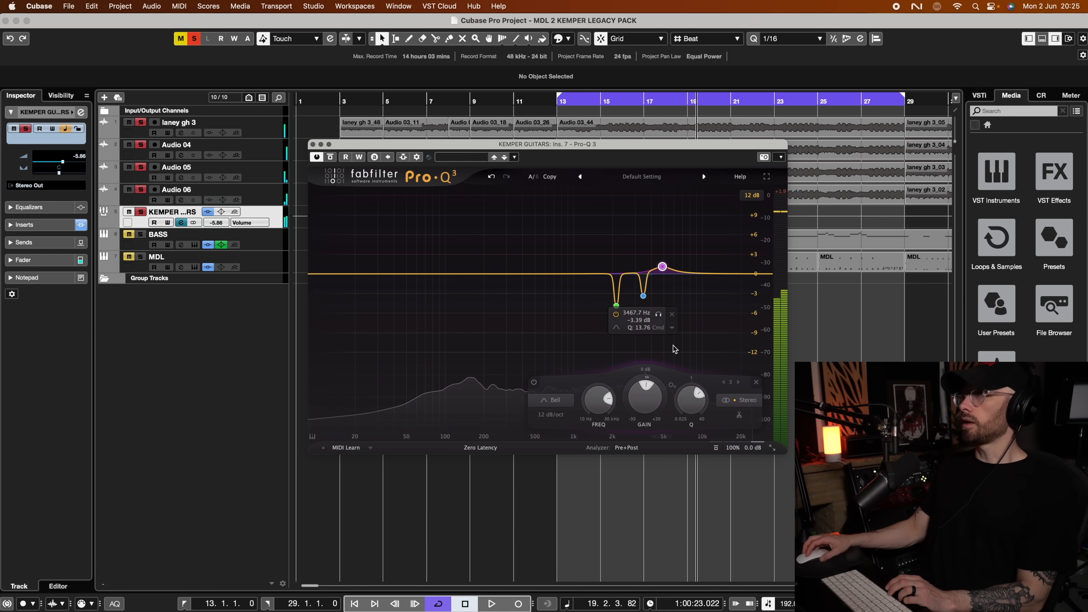
pyautogui.click(552, 415)
pyautogui.click(685, 398)
pyautogui.moveTo(686, 401); pyautogui.dragTo(687, 388)
pyautogui.press('space')
pyautogui.moveTo(663, 266); pyautogui.dragTo(663, 224)
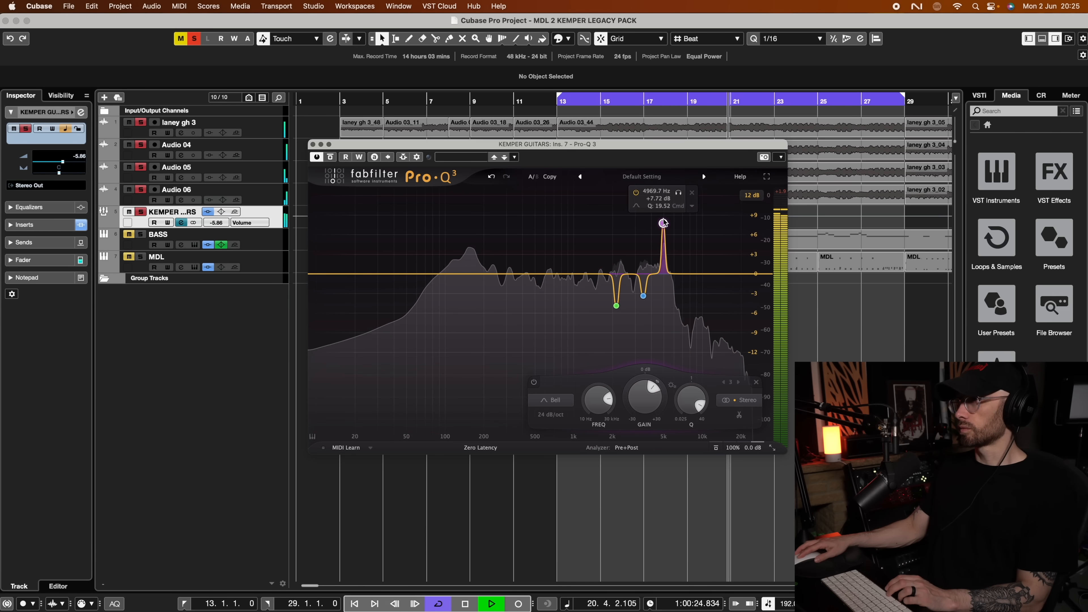
# Turn band 3 into a cut of about -4.31 dB and widen it to a Q of about 9.778
pyautogui.moveTo(646, 390); pyautogui.dragTo(646, 412)
pyautogui.scroll(-2, 645, 389)
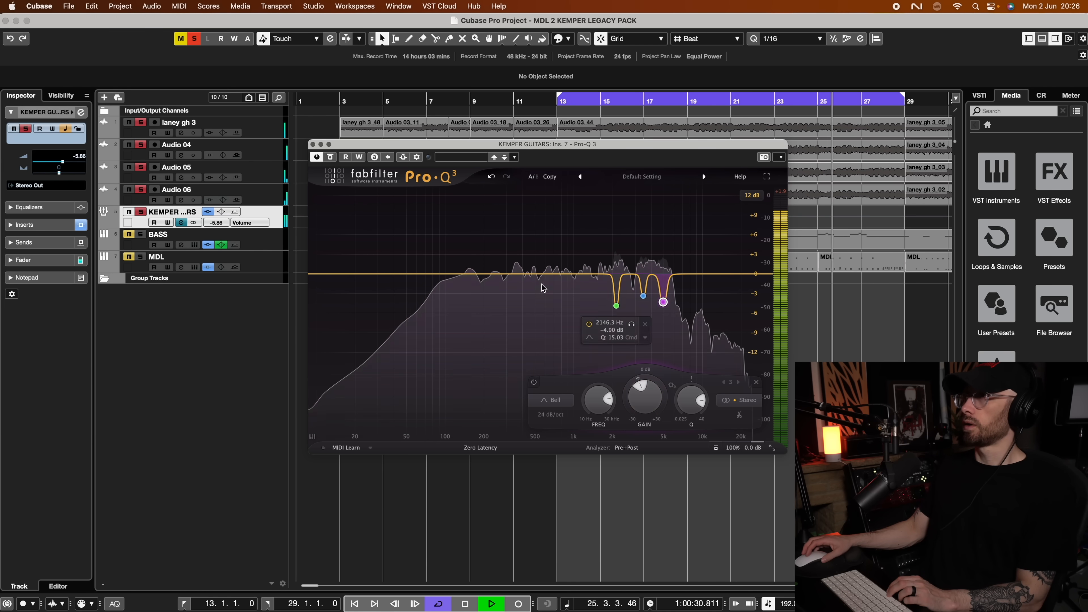
pyautogui.press('space')
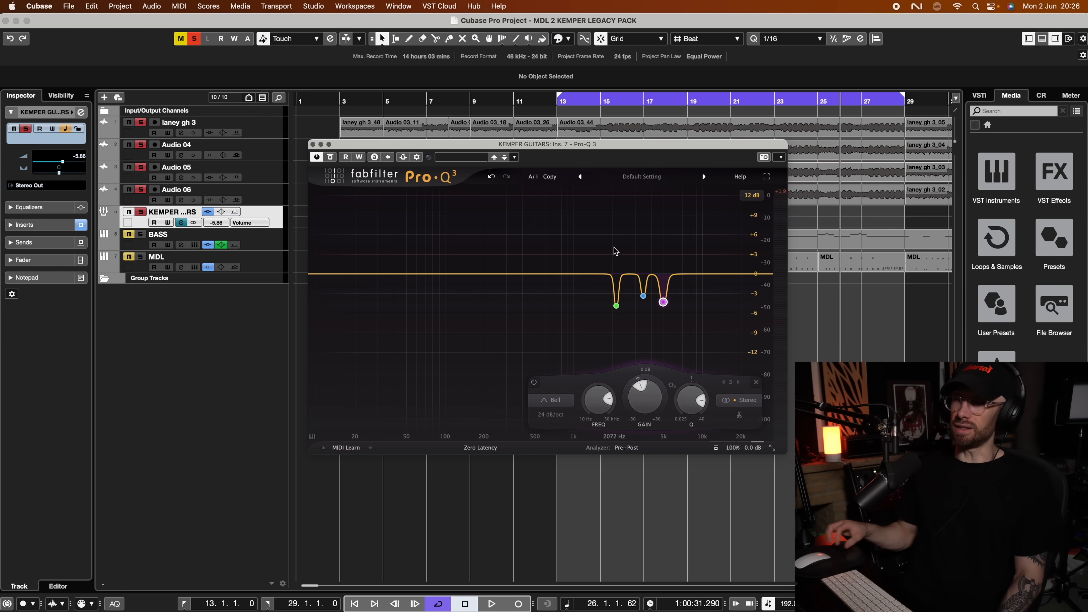
# Raise the EQ's output level to about +0.5 dB to compensate for the three cuts
pyautogui.moveTo(628, 297)
pyautogui.moveTo(687, 298)
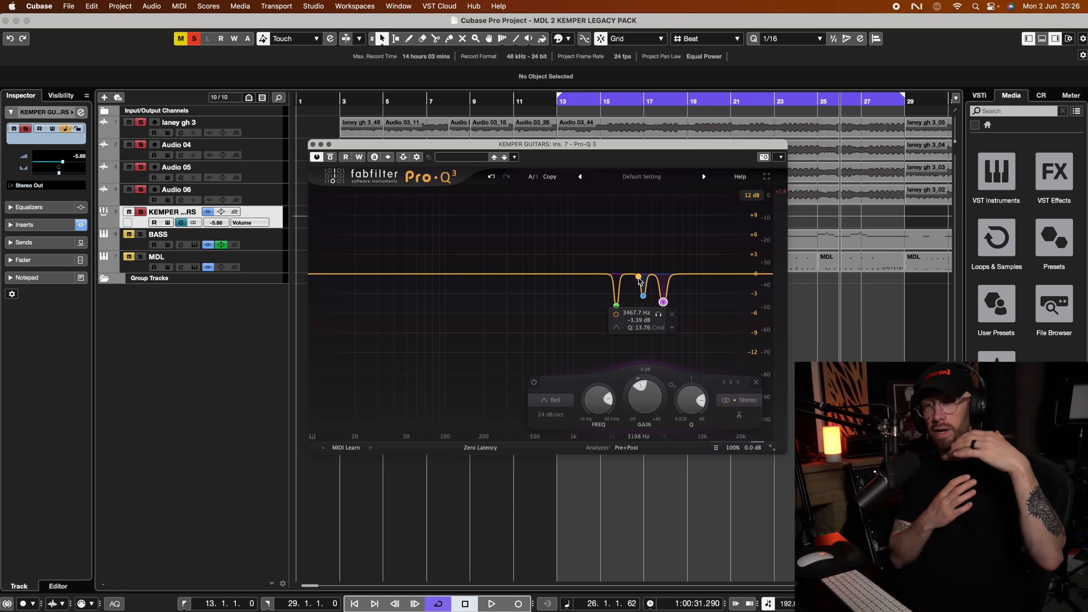
pyautogui.moveTo(743, 410)
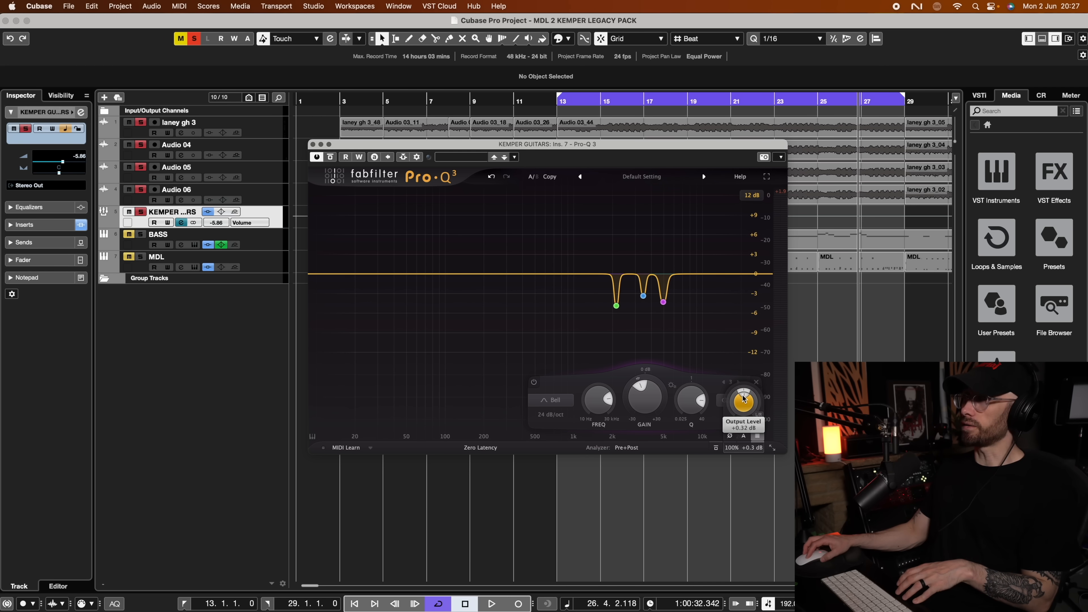
pyautogui.moveTo(643, 290)
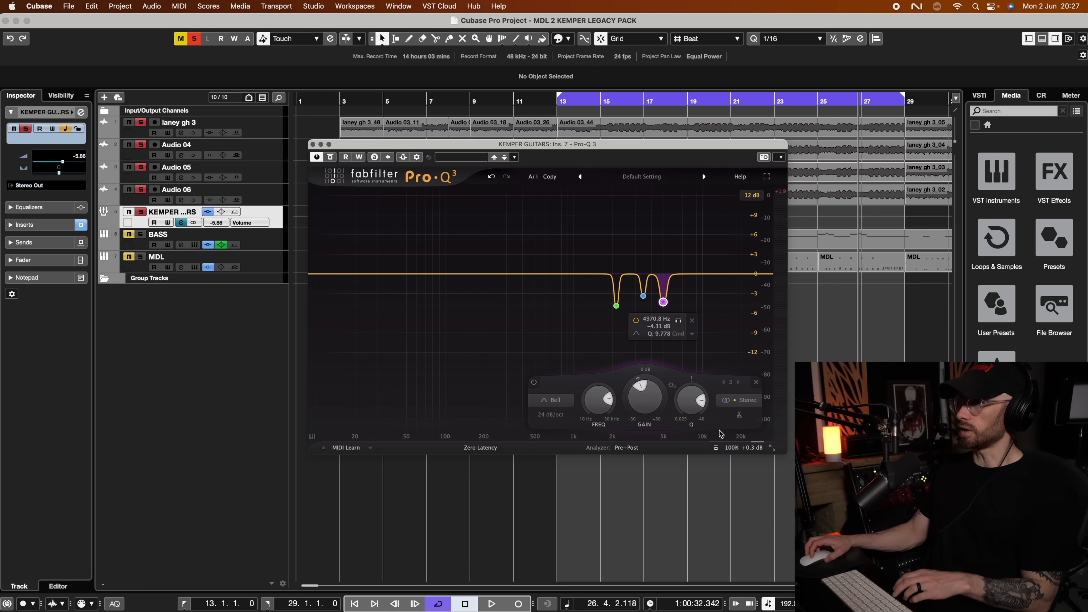
pyautogui.moveTo(746, 449)
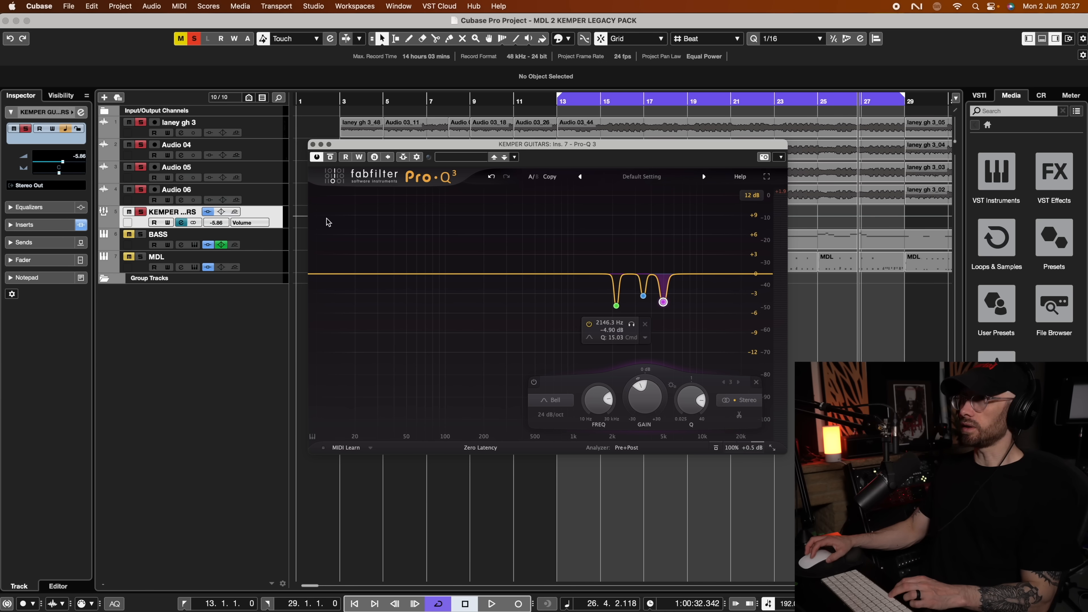
# Bypass Pro-Q 3 and unsolo the guitar tracks, with playback starting at bar 13
pyautogui.click(331, 158)
pyautogui.click(559, 102)
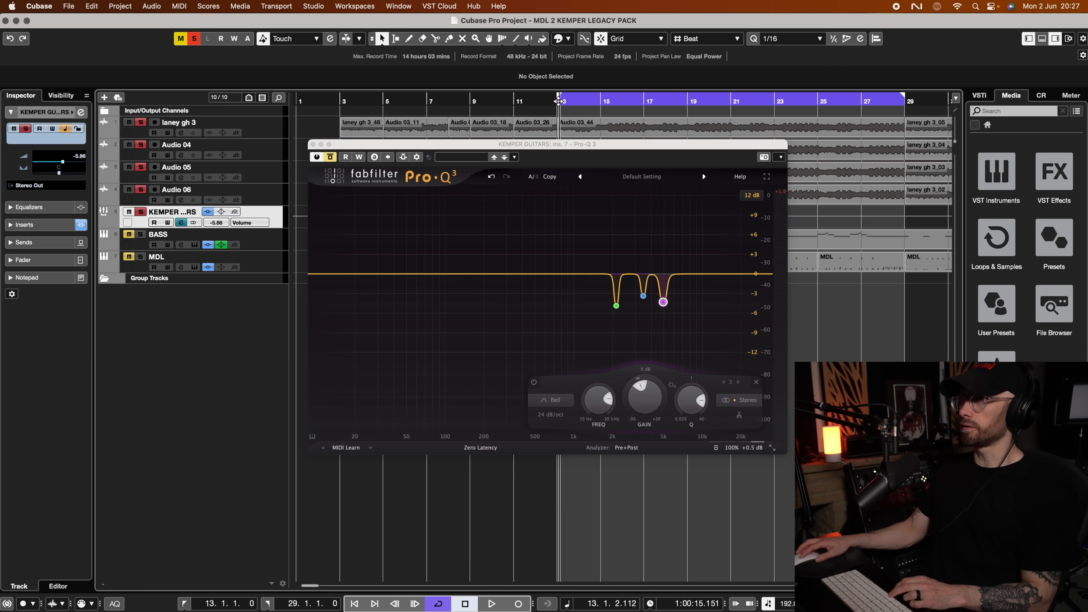
pyautogui.press('s')
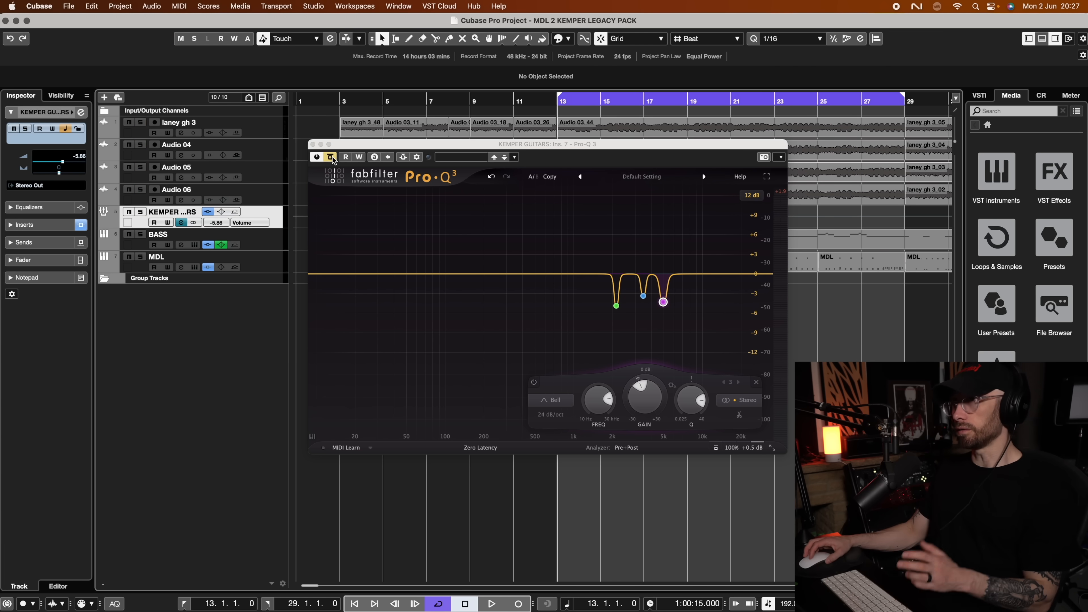
# Play the full mix from bar 13 and compare the guitars with the three EQ cuts bypassed and active
pyautogui.press('space')
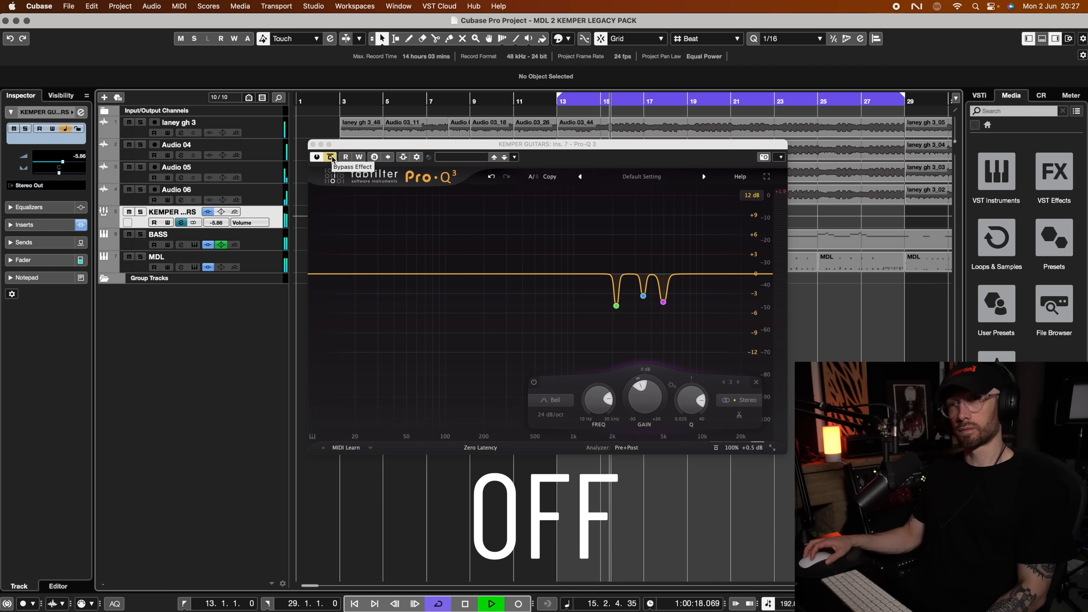
pyautogui.click(333, 158)
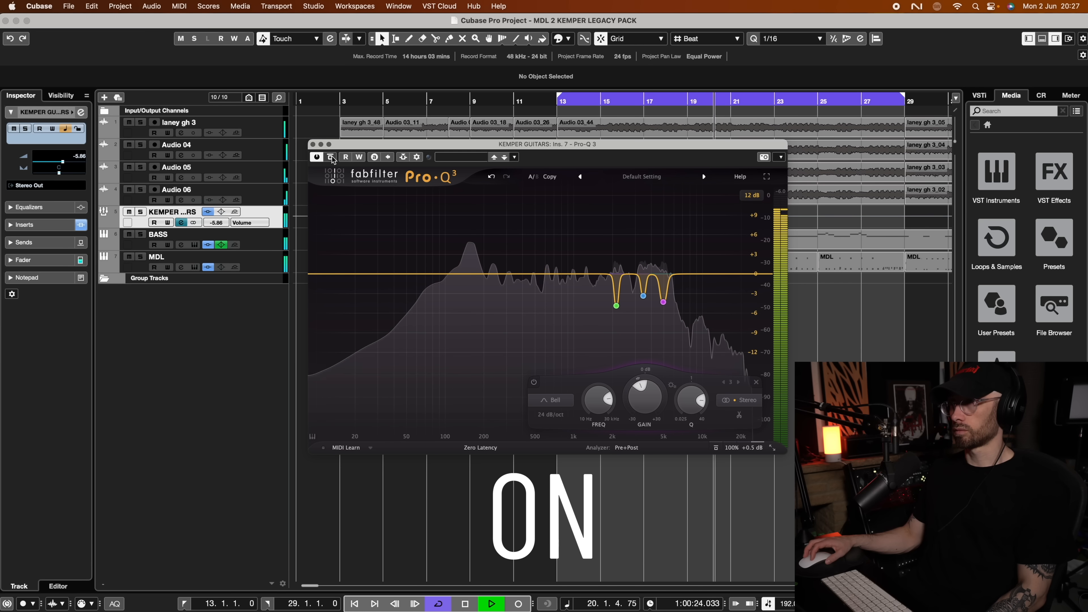
pyautogui.click(333, 158)
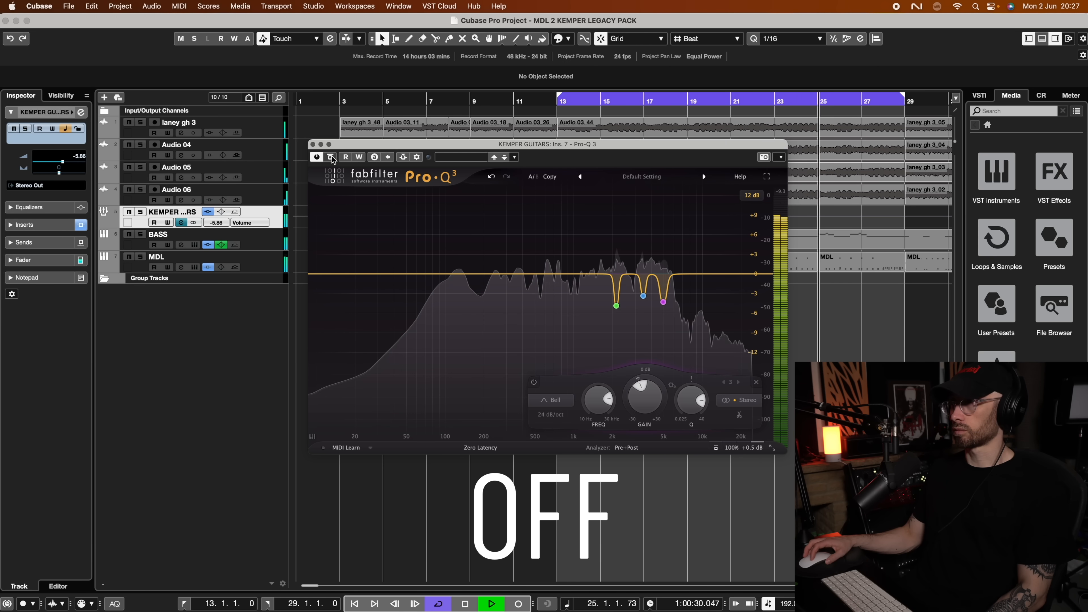
pyautogui.click(333, 158)
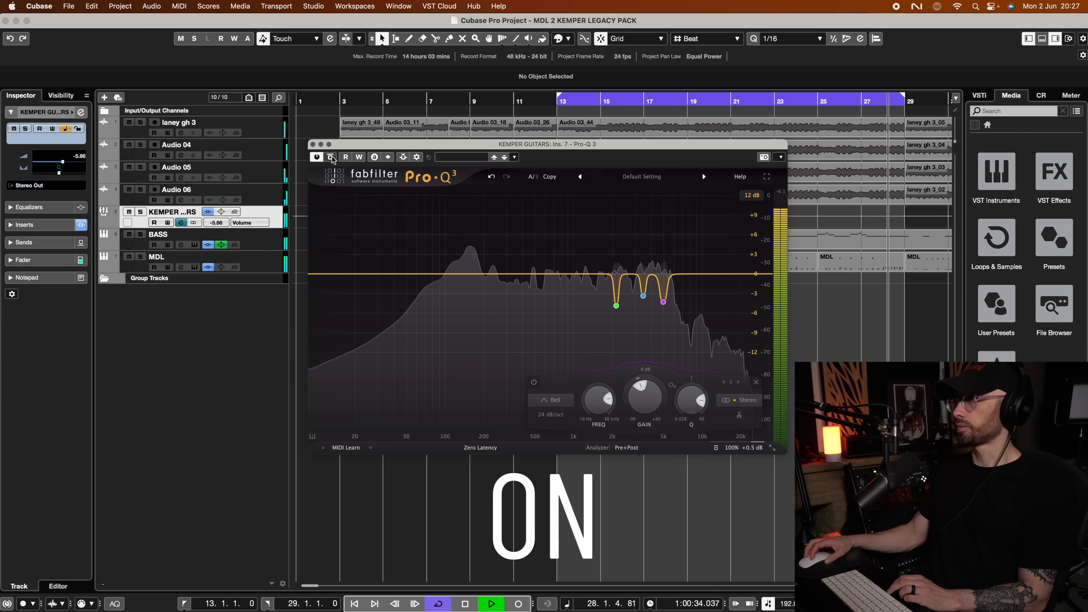
pyautogui.press('space')
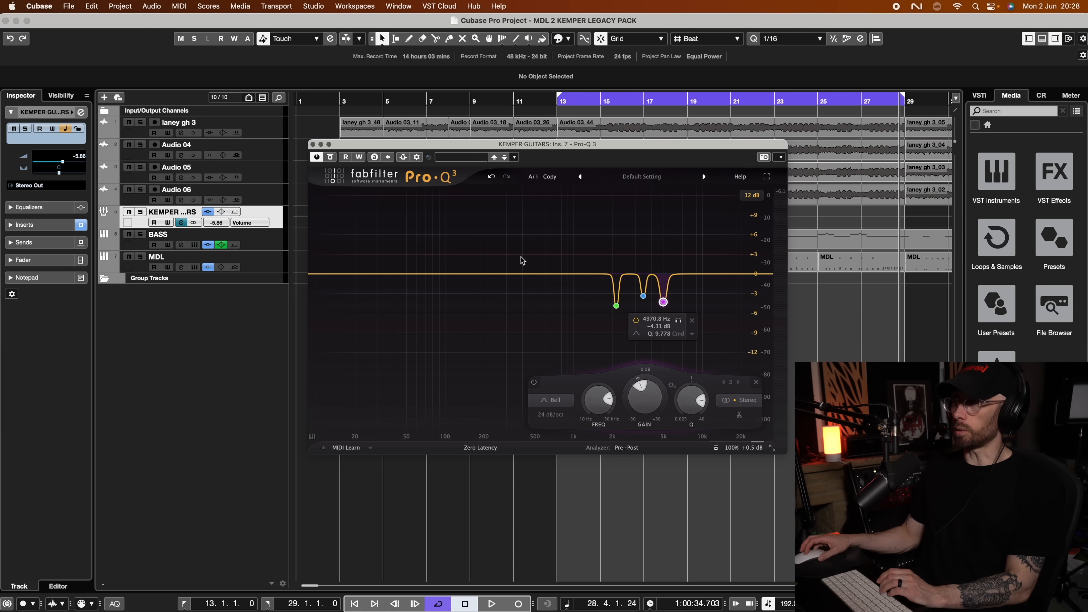
# Add a bell boost of about +2.03 dB near 3606 Hz with a Q of 1, and slightly deepen the 2146 Hz cut
pyautogui.moveTo(513, 278); pyautogui.dragTo(645, 259)
pyautogui.press('space')
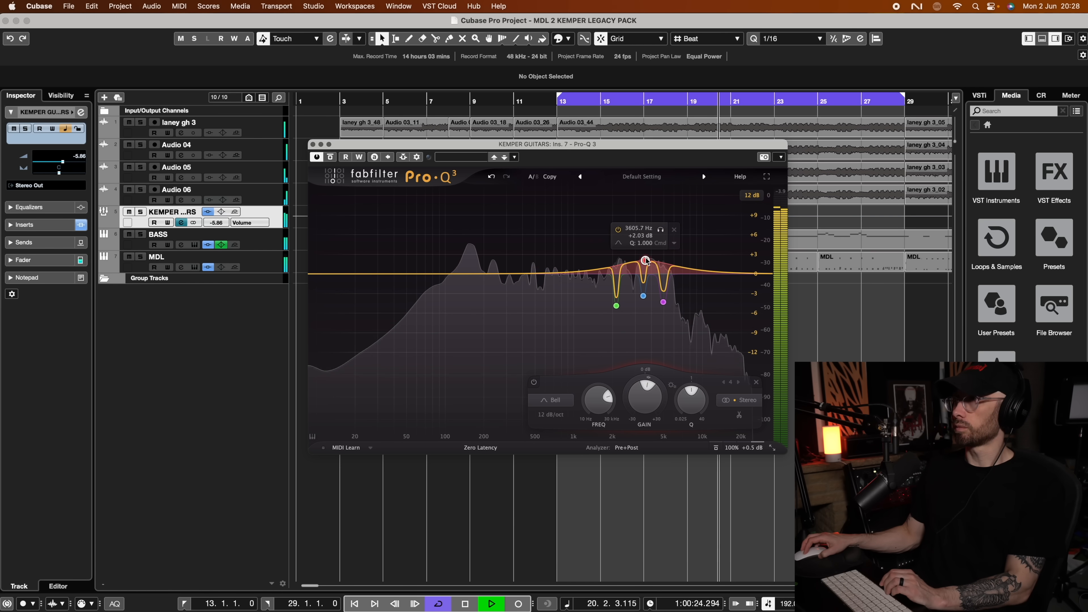
pyautogui.click(616, 306)
pyautogui.moveTo(616, 384); pyautogui.dragTo(614, 387)
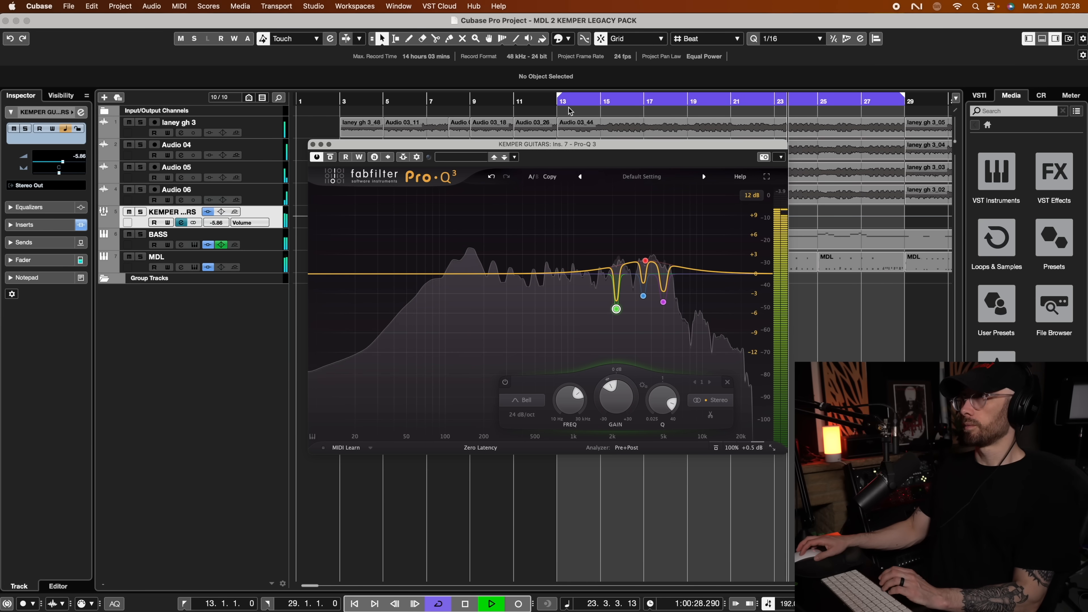
pyautogui.press('space')
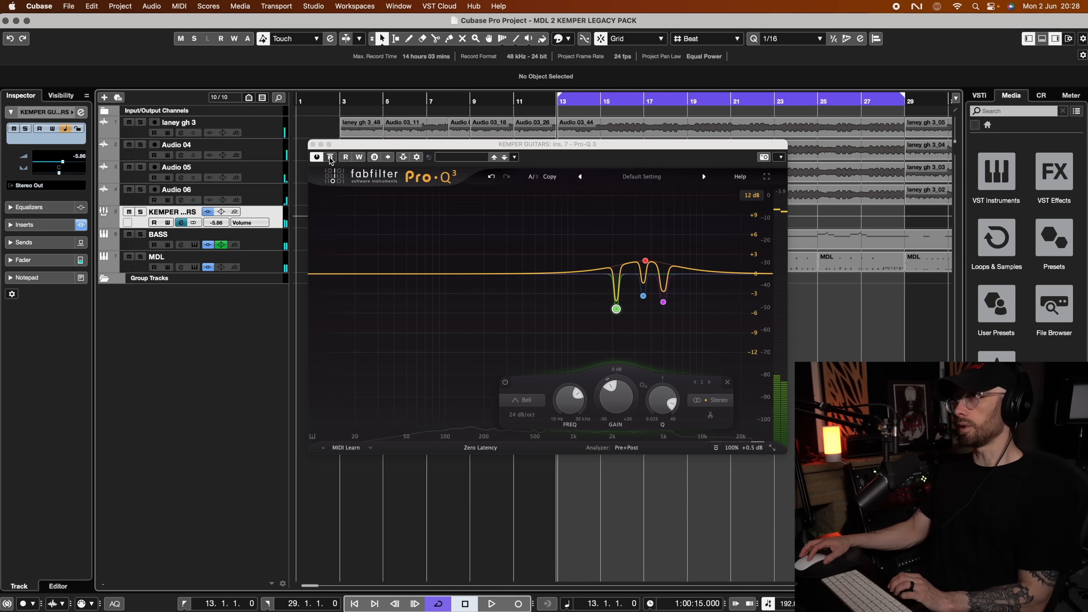
# Compare the mix with the EQ bypassed and active again, including the wide upper-mid boost, leaving the EQ active
pyautogui.click(330, 157)
pyautogui.press('space')
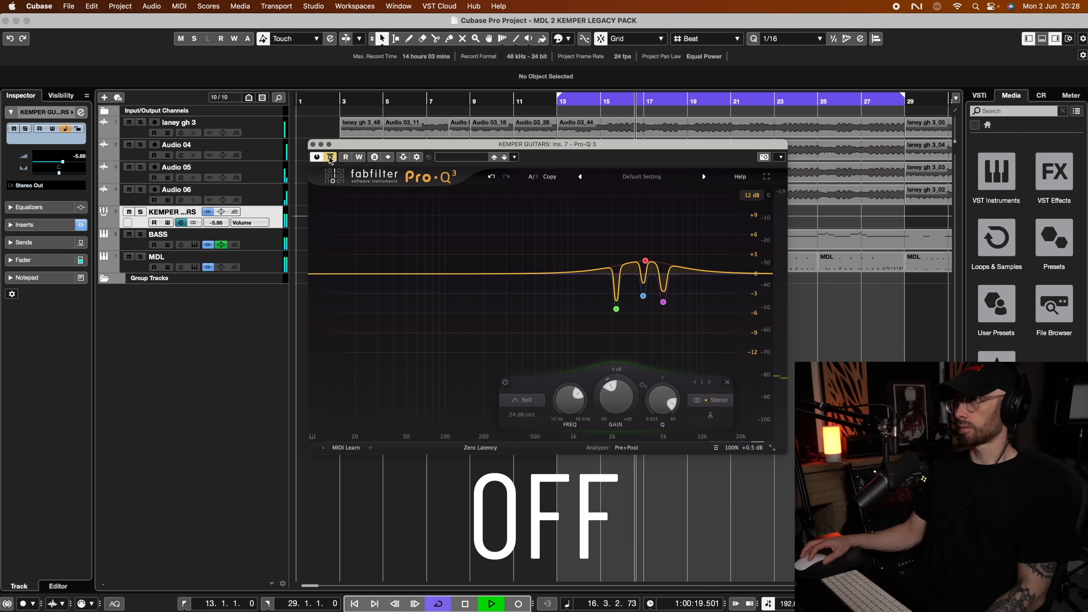
pyautogui.click(330, 158)
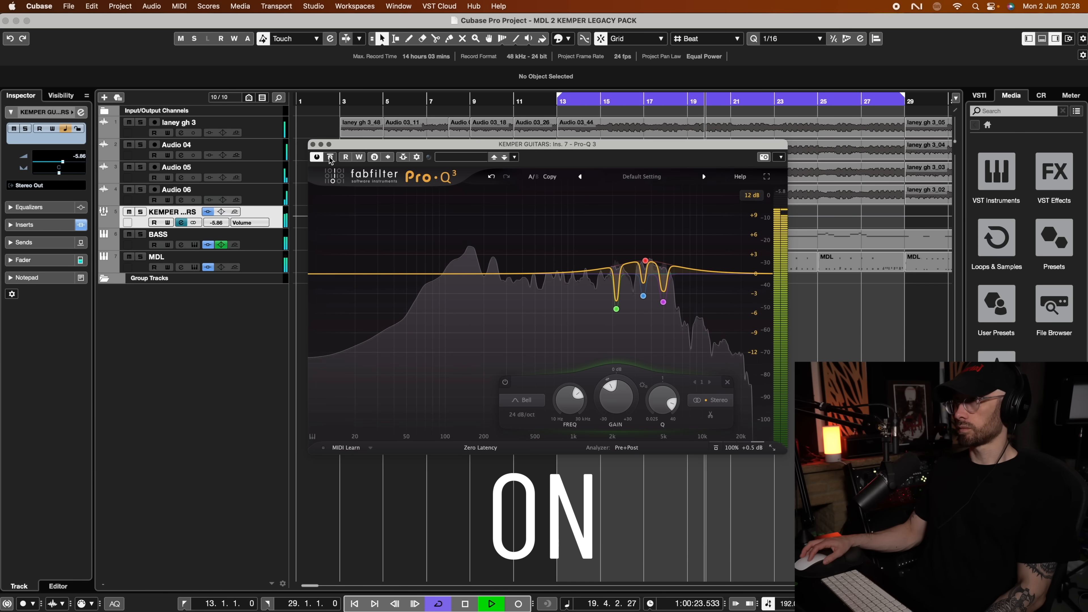
pyautogui.click(330, 158)
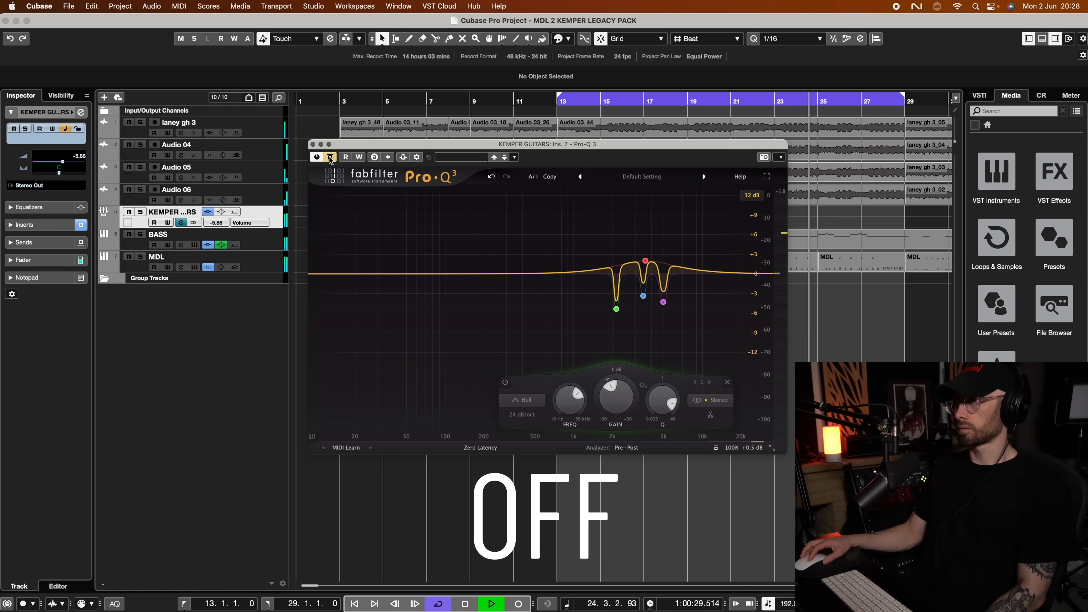
pyautogui.click(331, 159)
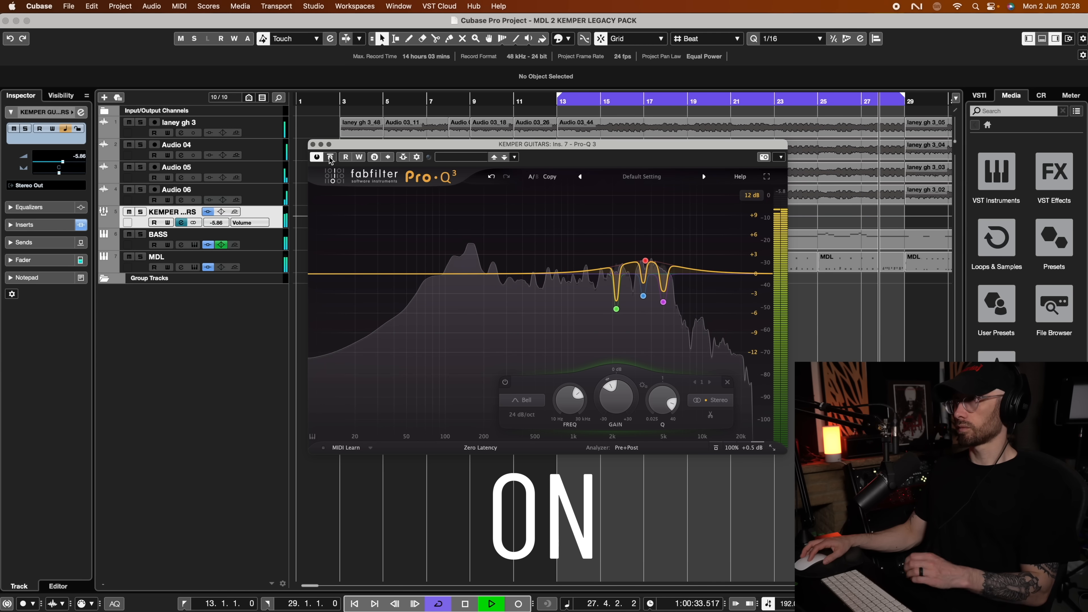
pyautogui.press('space')
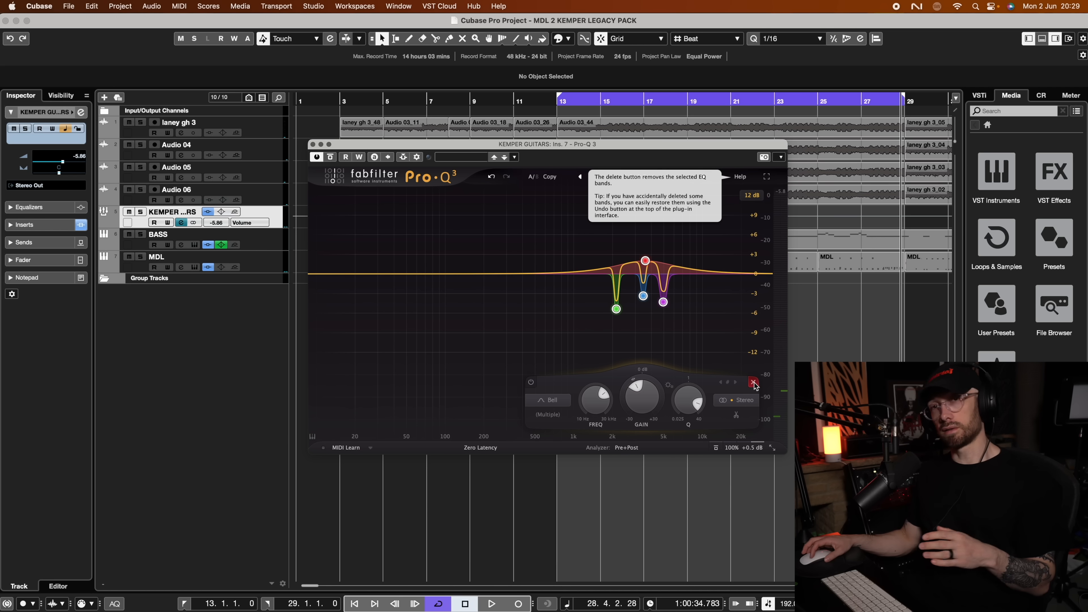